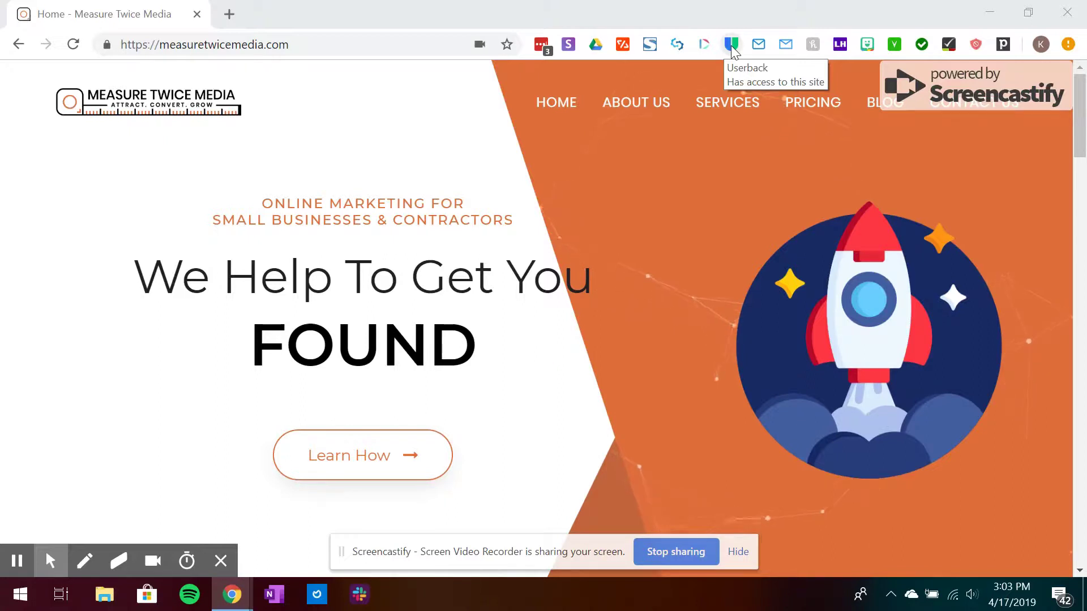
Start Userback feedback on the Measure Twice Media homepage and scroll to the Our Websites section.
click(731, 45)
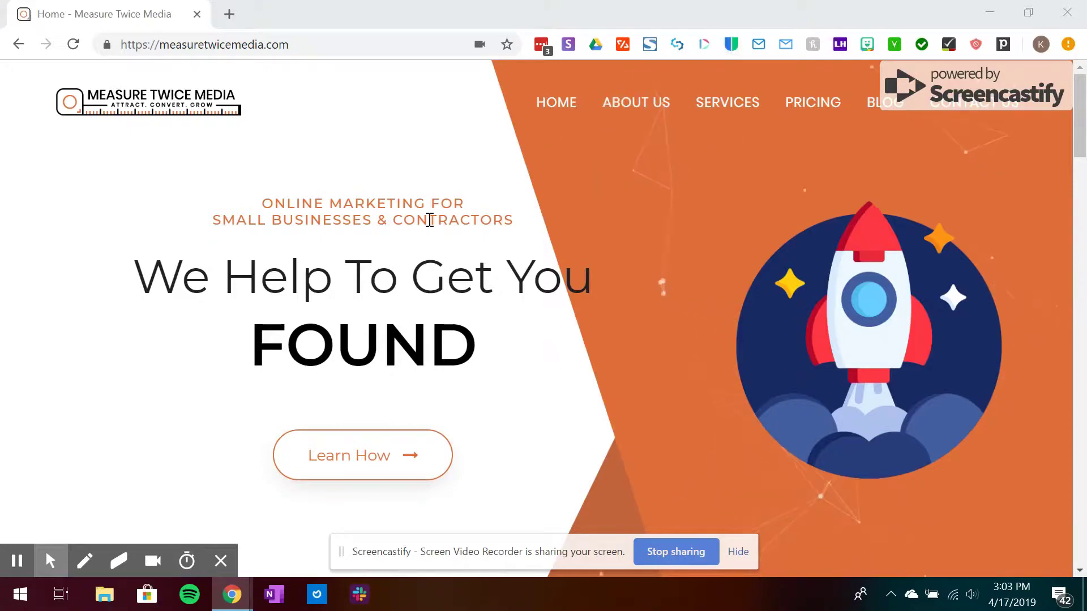
scroll(597, 203, down, 2)
scroll(553, 201, down, 20)
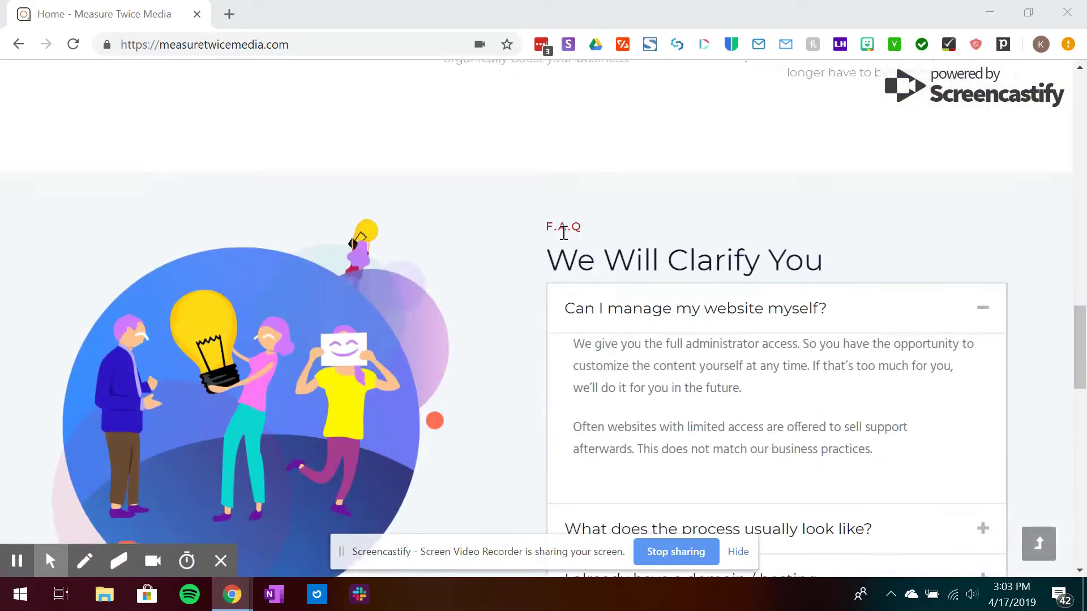
scroll(565, 236, up, 7)
scroll(588, 226, up, 11)
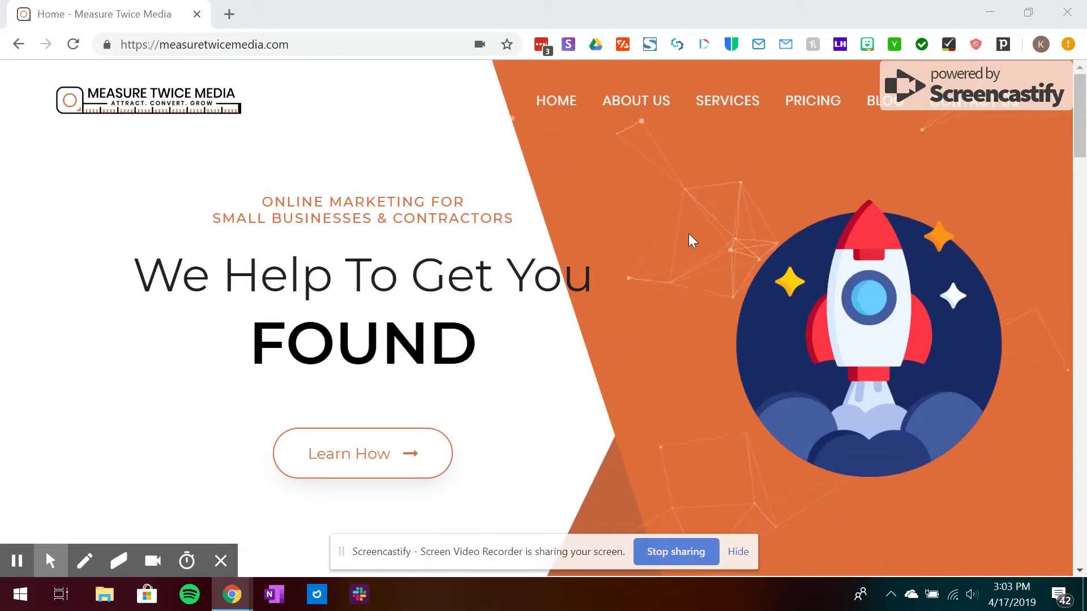
scroll(691, 238, down, 11)
scroll(691, 232, down, 20)
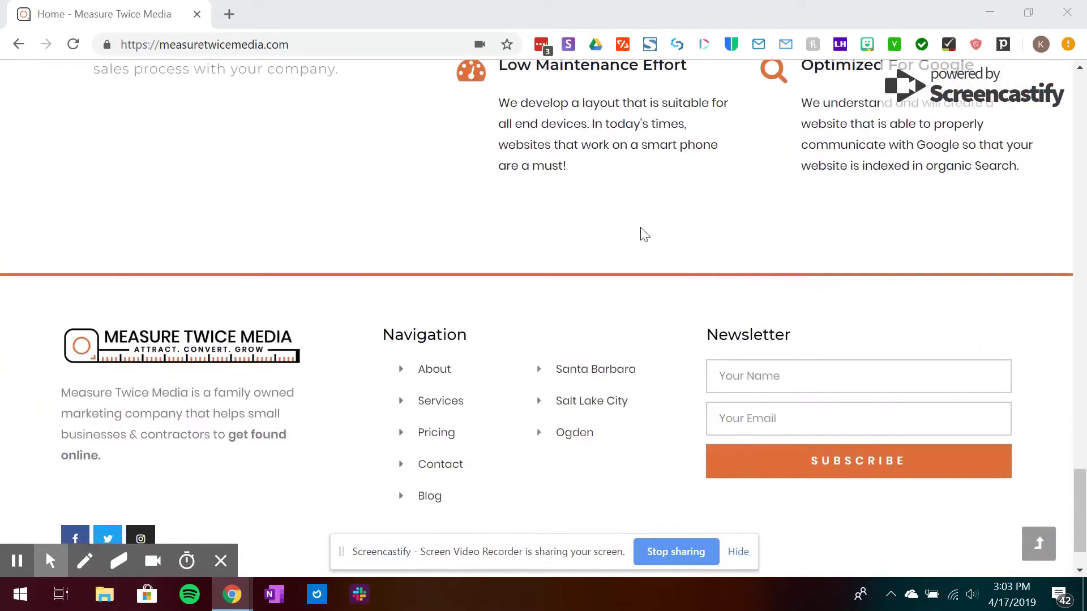
scroll(494, 214, up, 20)
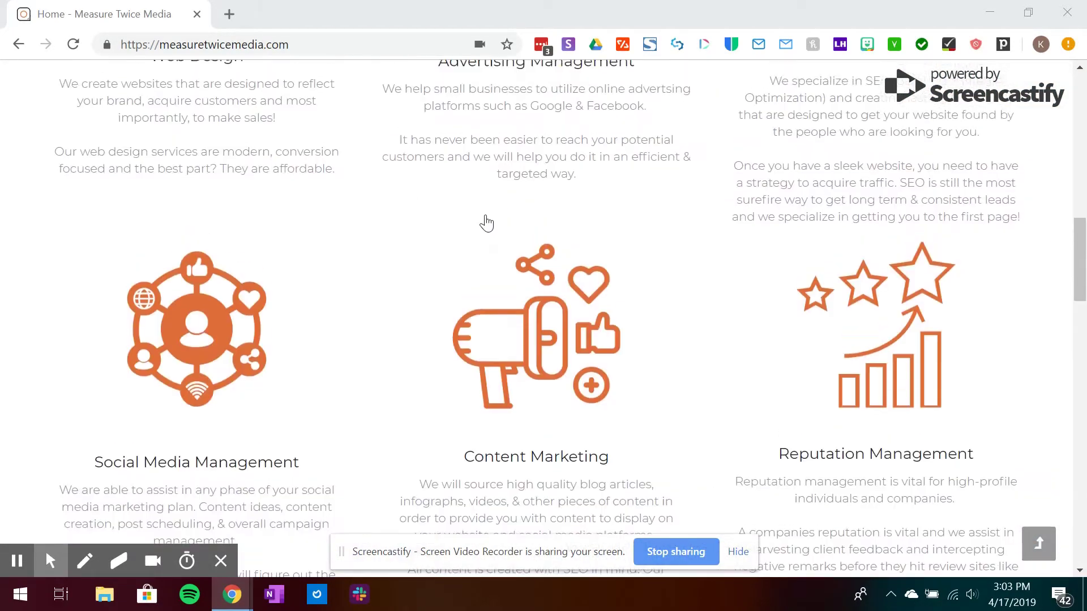
scroll(518, 223, up, 5)
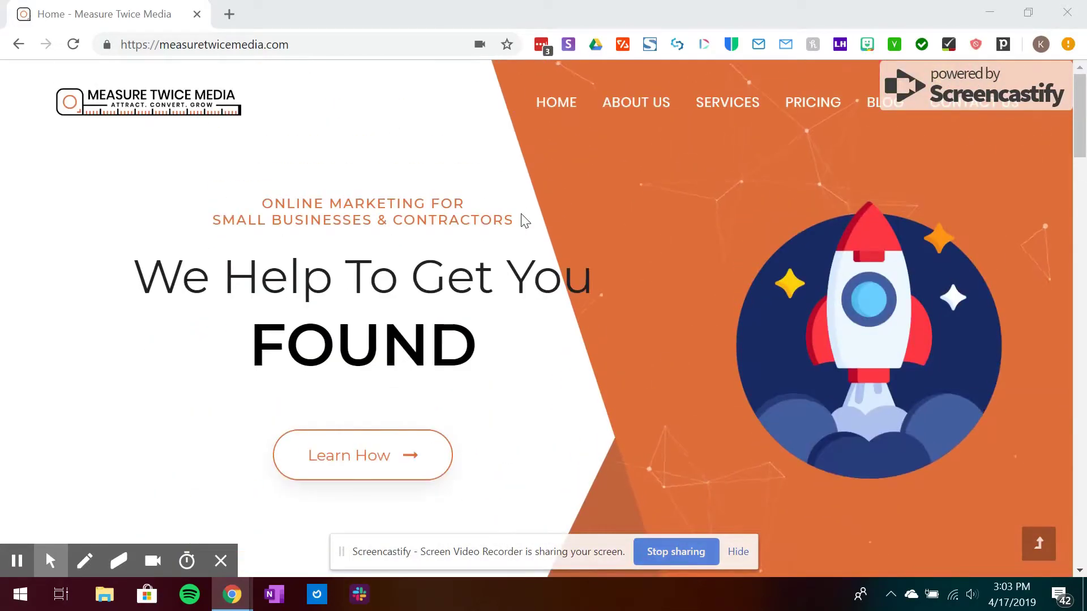
scroll(554, 214, down, 12)
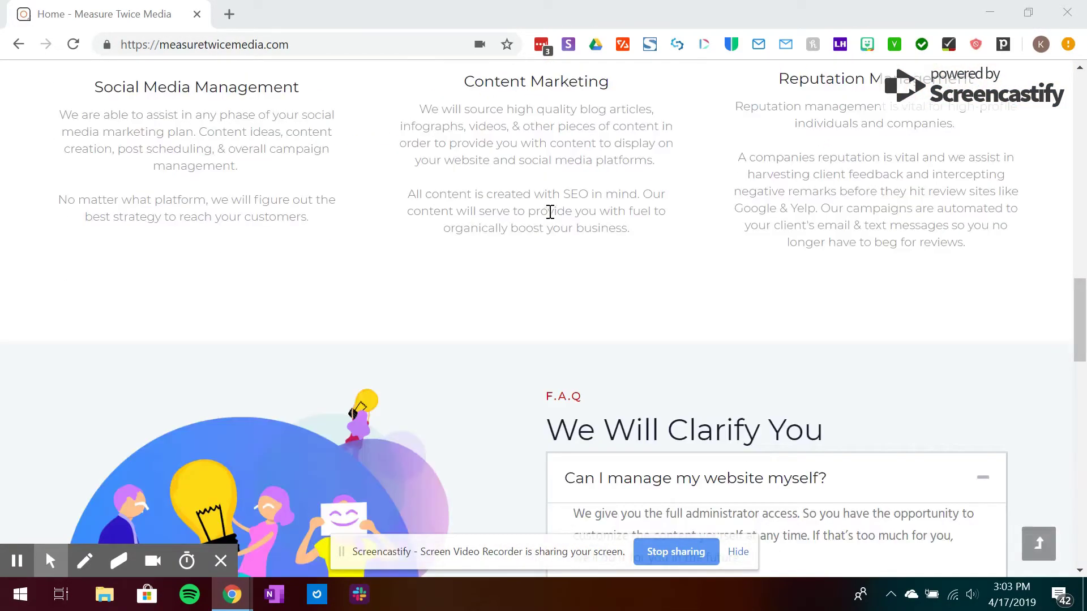
scroll(554, 217, down, 6)
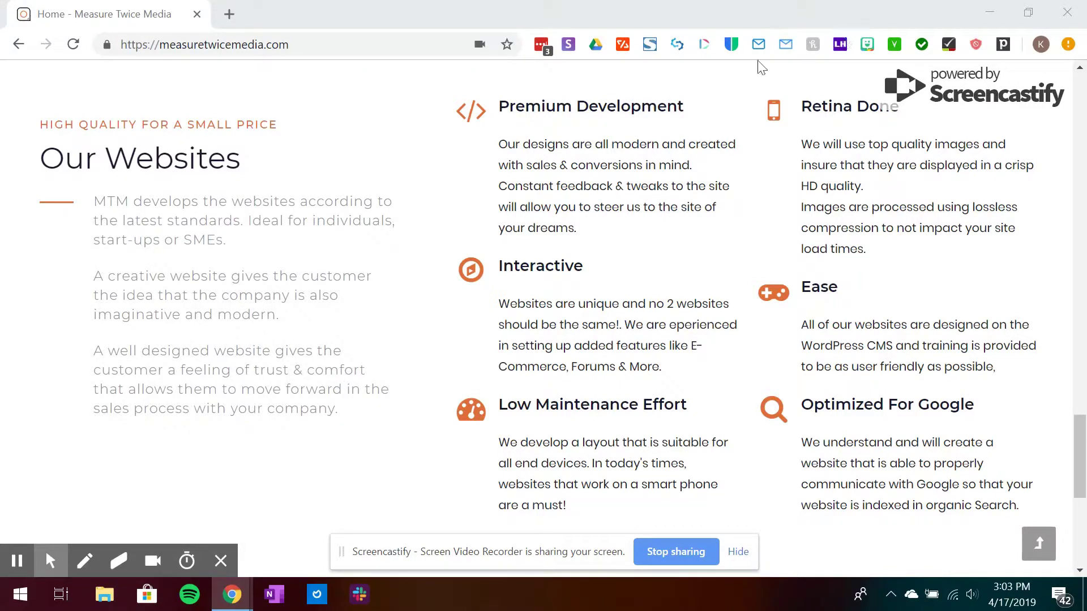
Switch Userback into screenshot annotation mode over the Our Websites section.
click(735, 46)
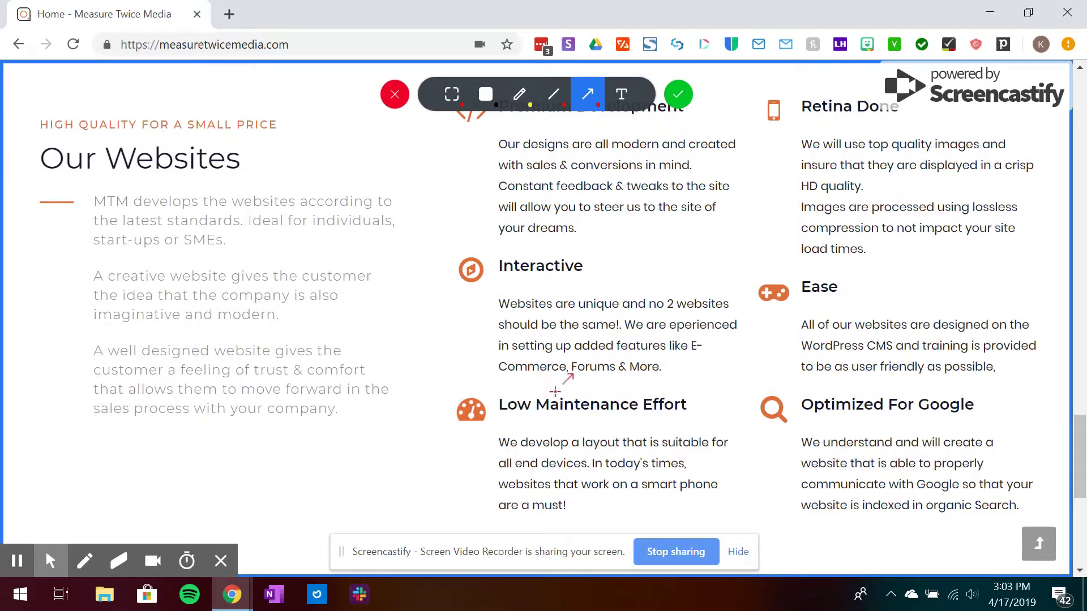
click(730, 559)
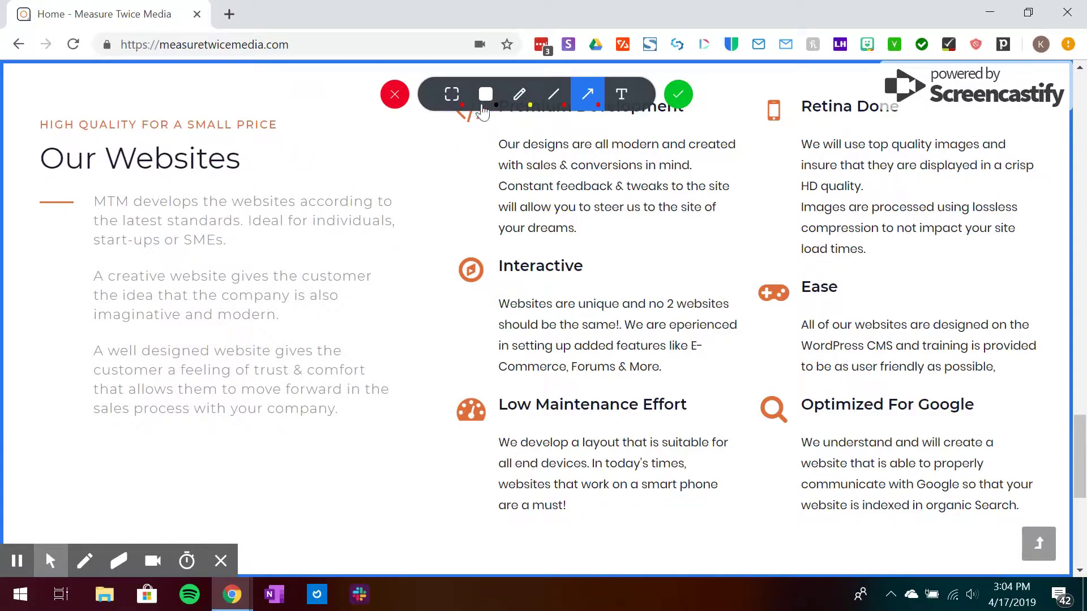
Box the first two Our Websites paragraphs, commented 'I want some sort of image or illustration here. Too text heavy'.
click(452, 95)
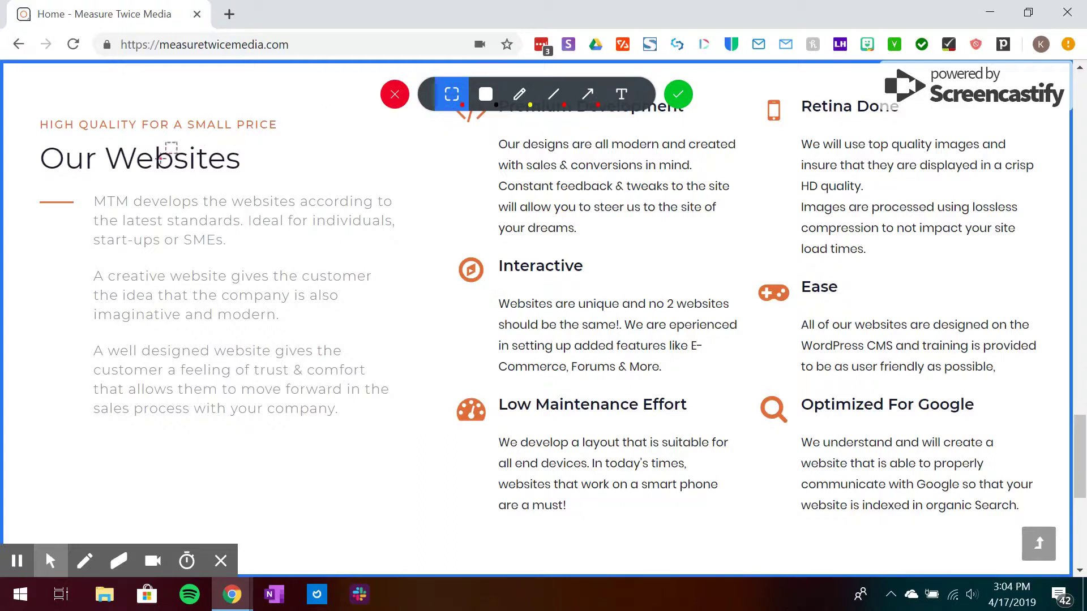
mouse_move(68, 185)
mouse_down()
mouse_move(418, 306)
mouse_move(406, 333)
mouse_move(347, 335)
mouse_up()
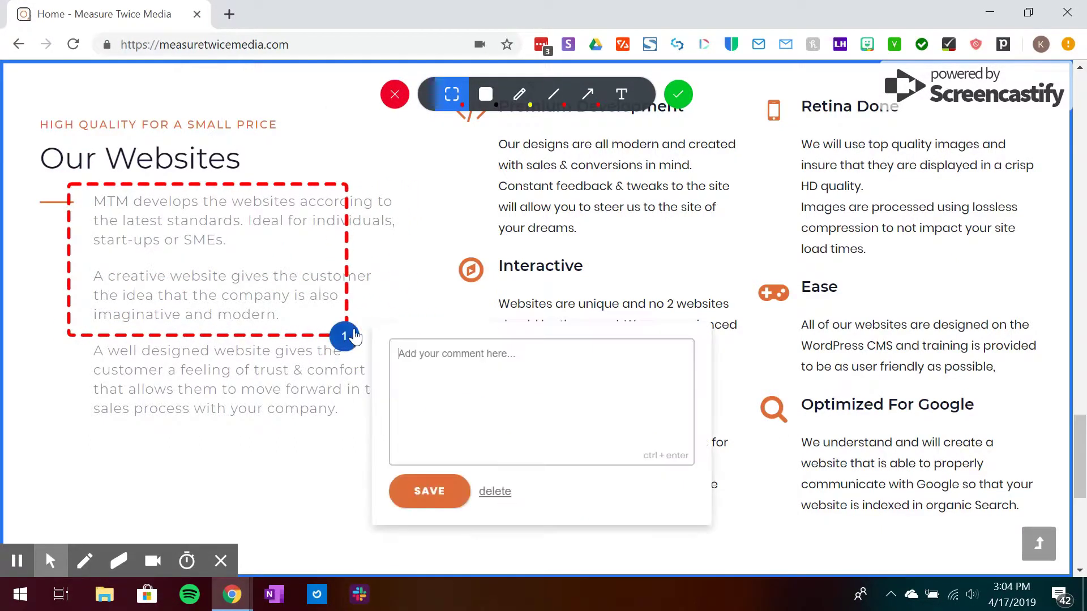
text(I w)
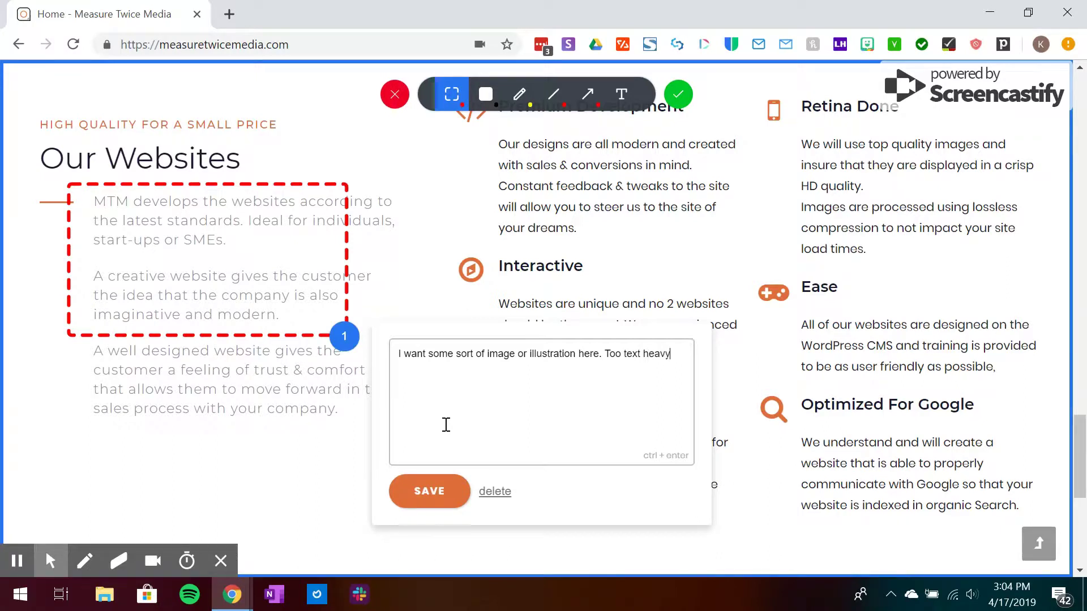
click(455, 493)
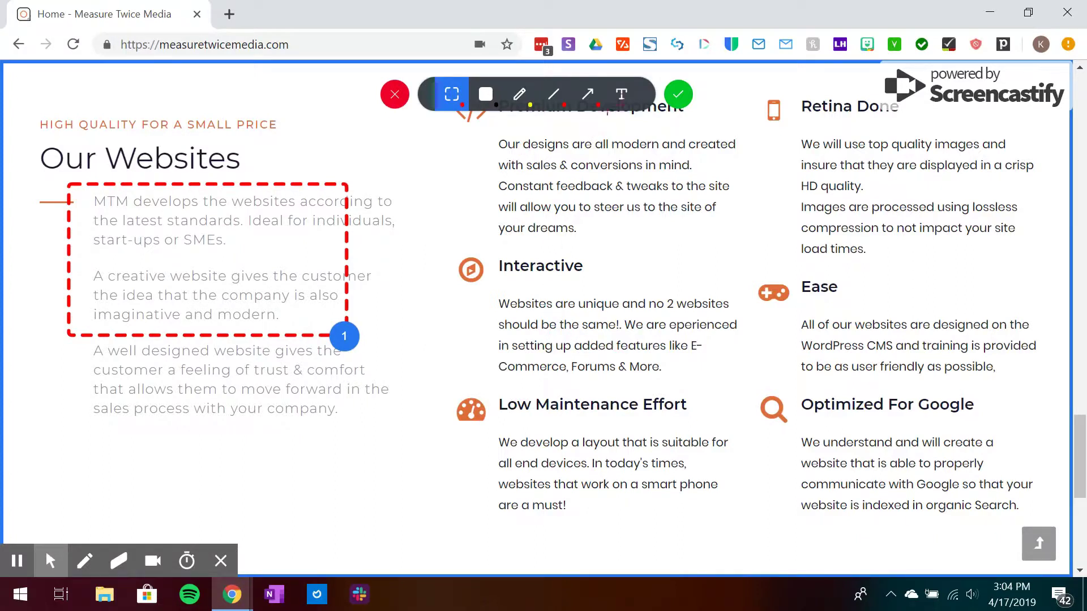
Put marker 2 on the Interactive paragraph, commented 'Can you please change this to the word "two"'.
click(625, 97)
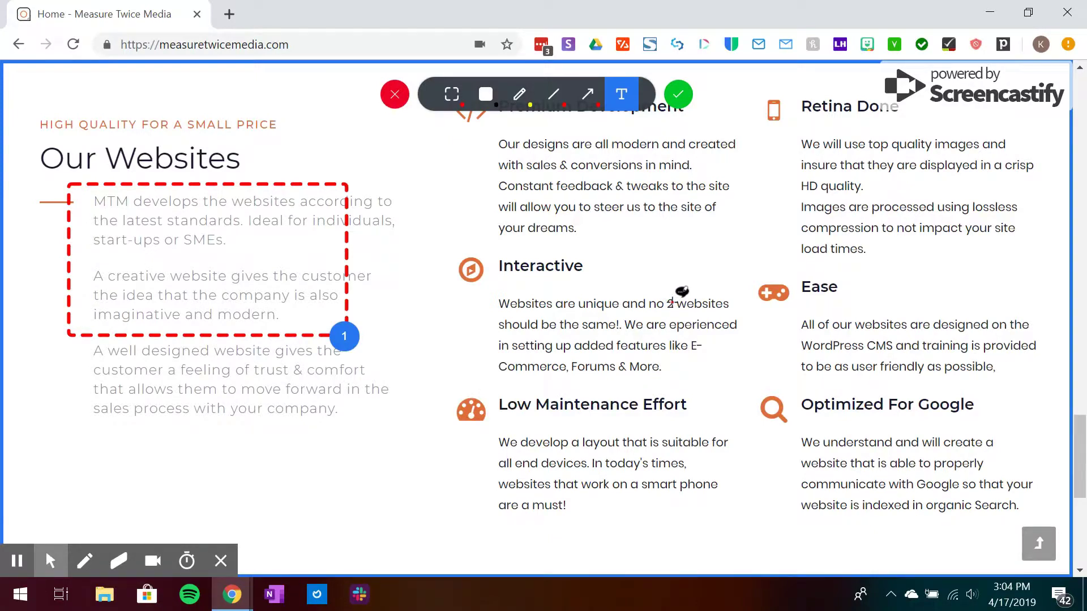
click(671, 302)
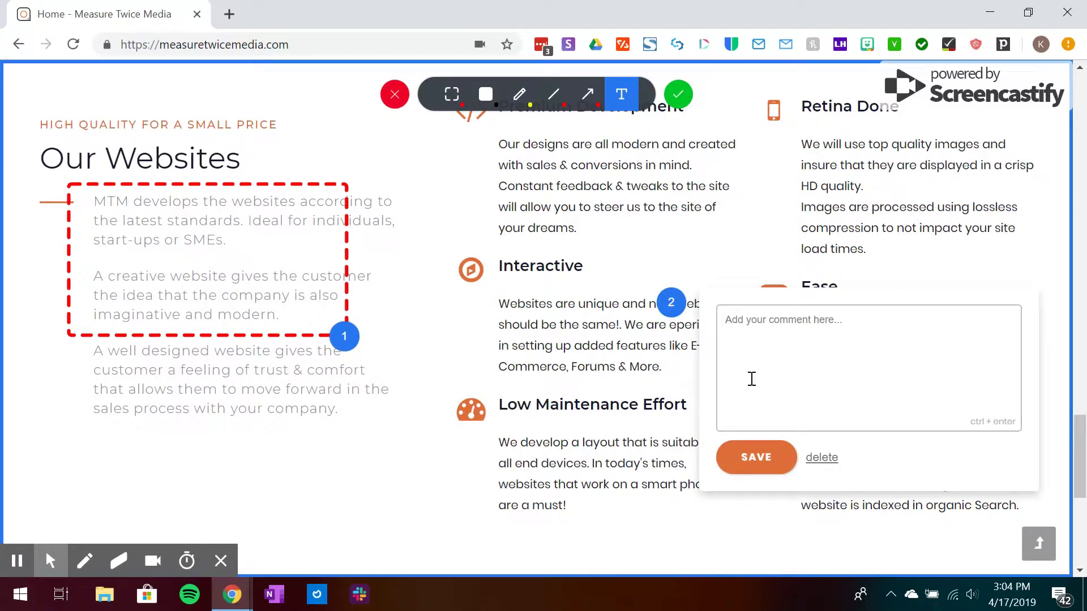
text(Can you)
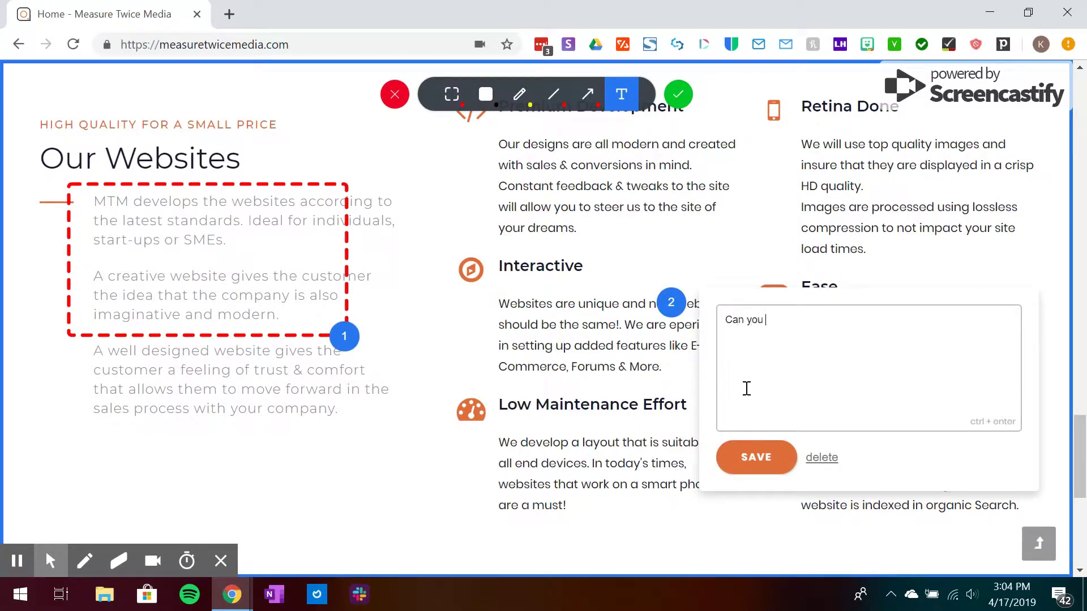
text(please change this to the word ")
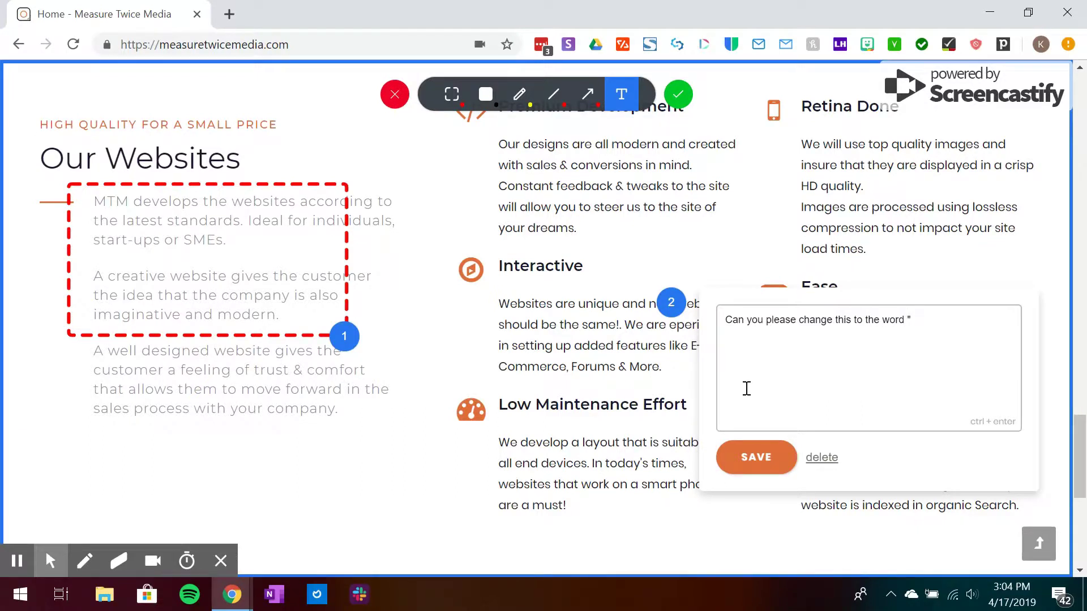
text(two")
click(748, 463)
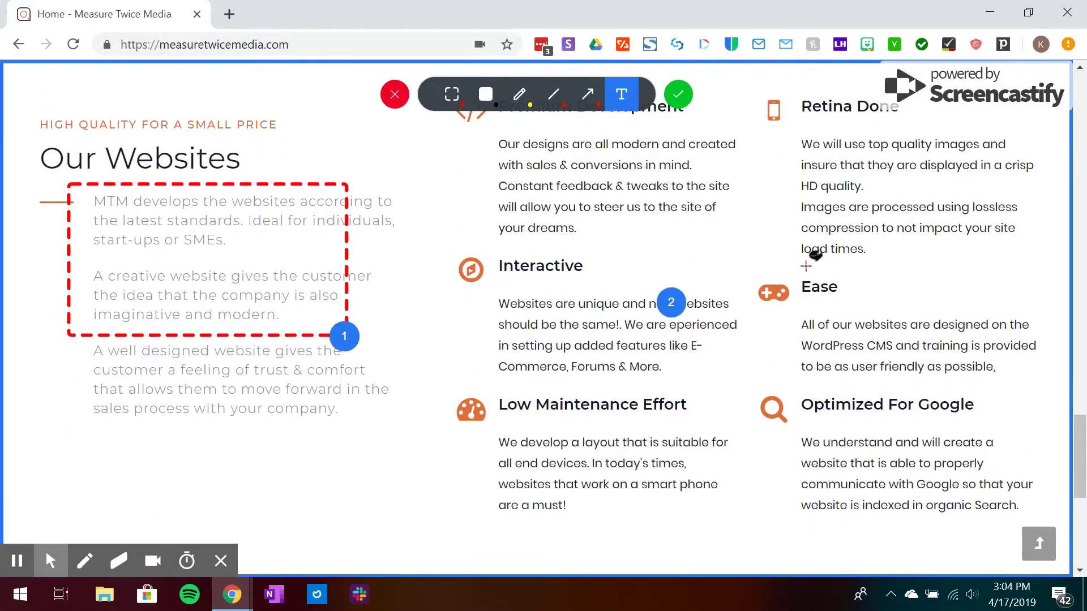
Draw a red arrow to the Ease icon, commented 'Please find a substitute for this icon'.
click(588, 95)
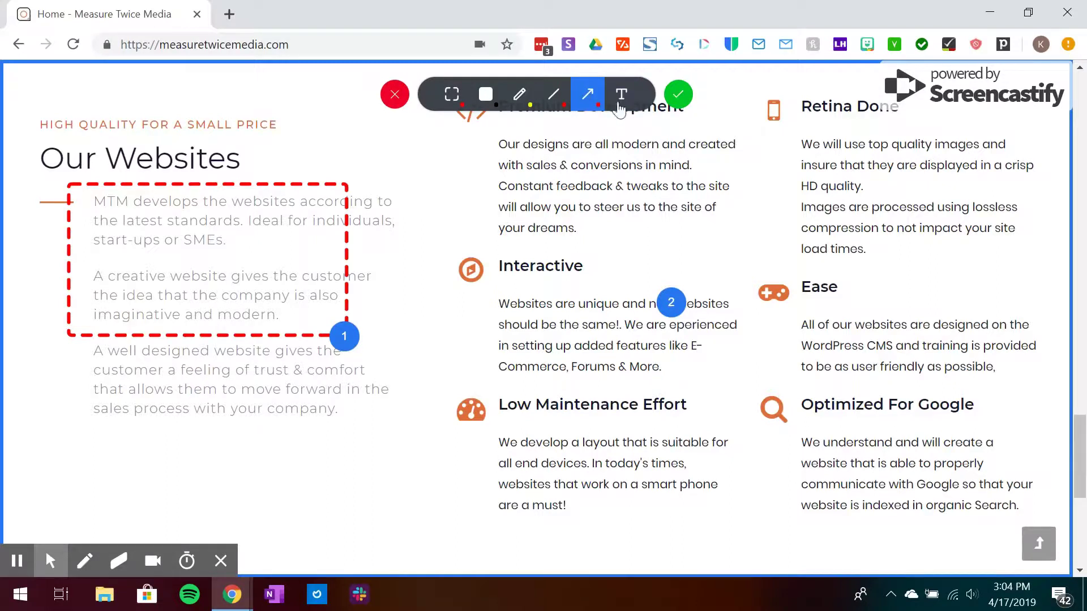
mouse_move(734, 77)
mouse_down()
mouse_move(752, 214)
mouse_move(780, 270)
mouse_up()
click(562, 338)
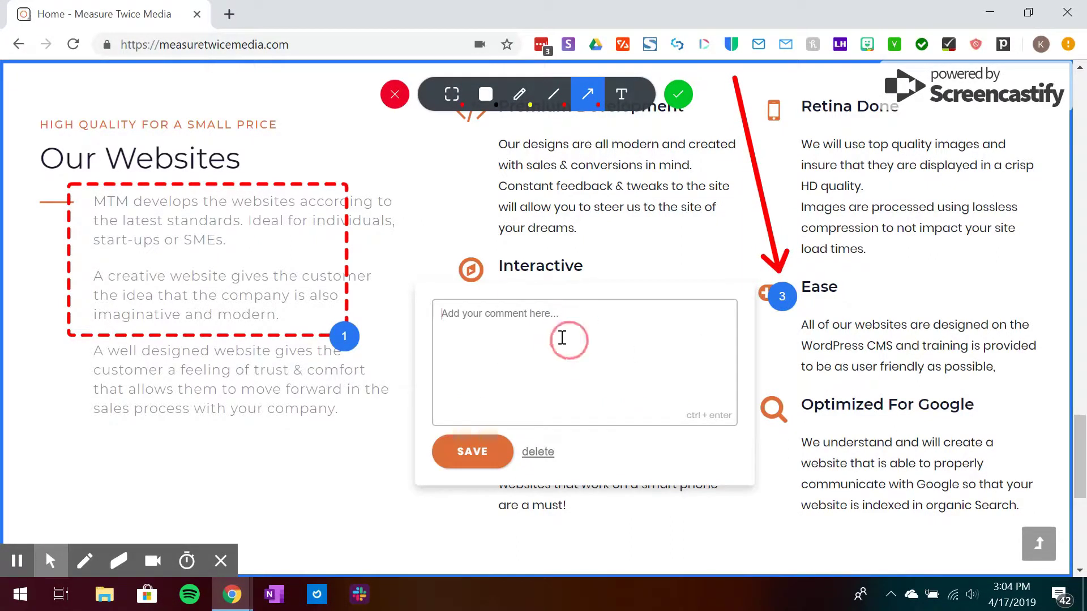
text(Please fi)
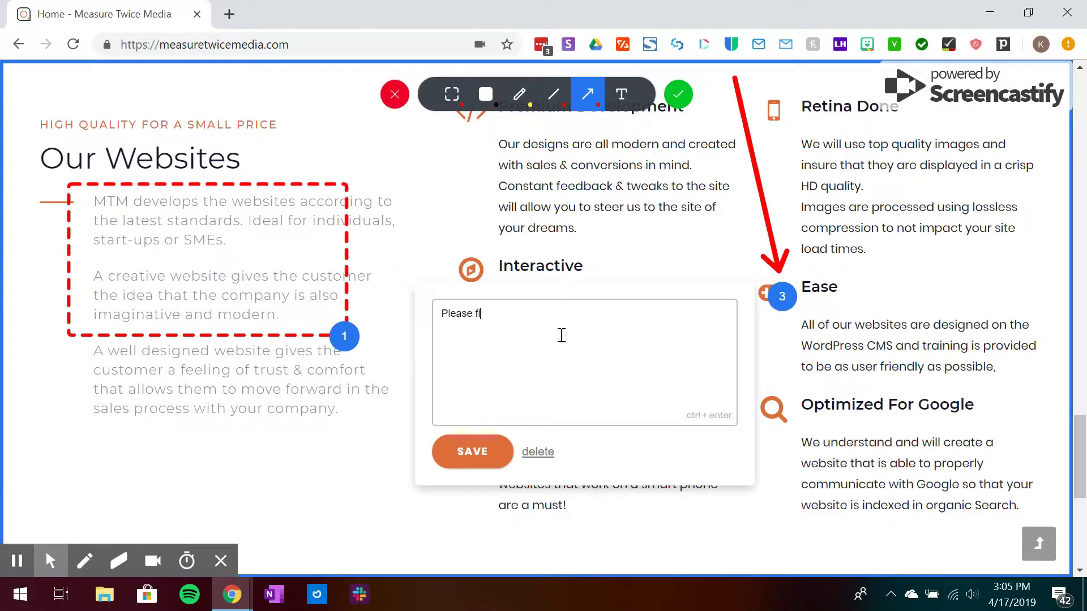
text(nd a substitue for this ico)
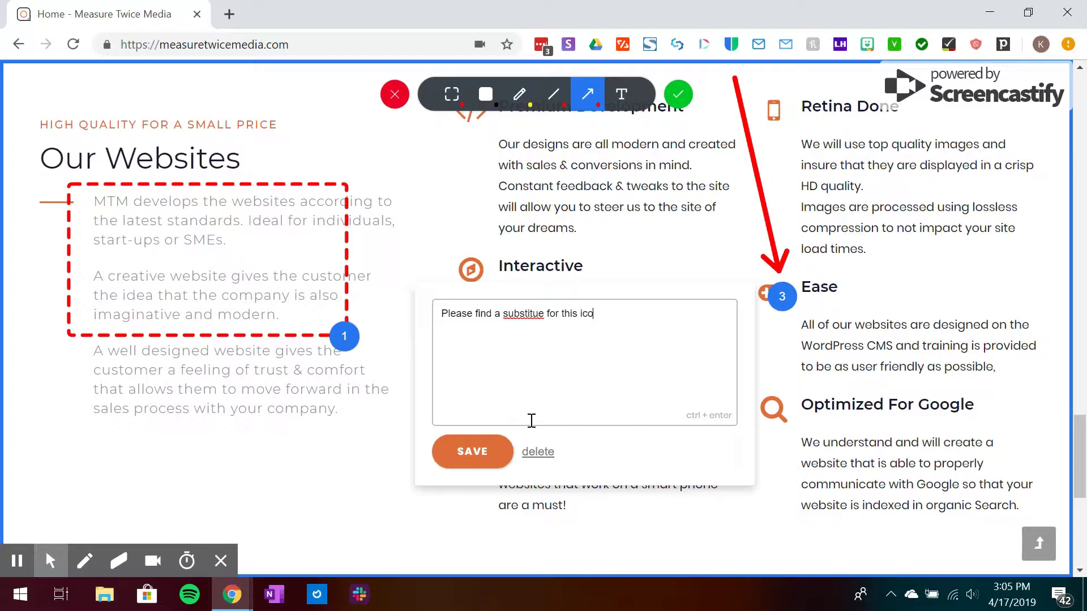
text(n)
click(523, 316)
click(535, 316)
text(t)
click(470, 452)
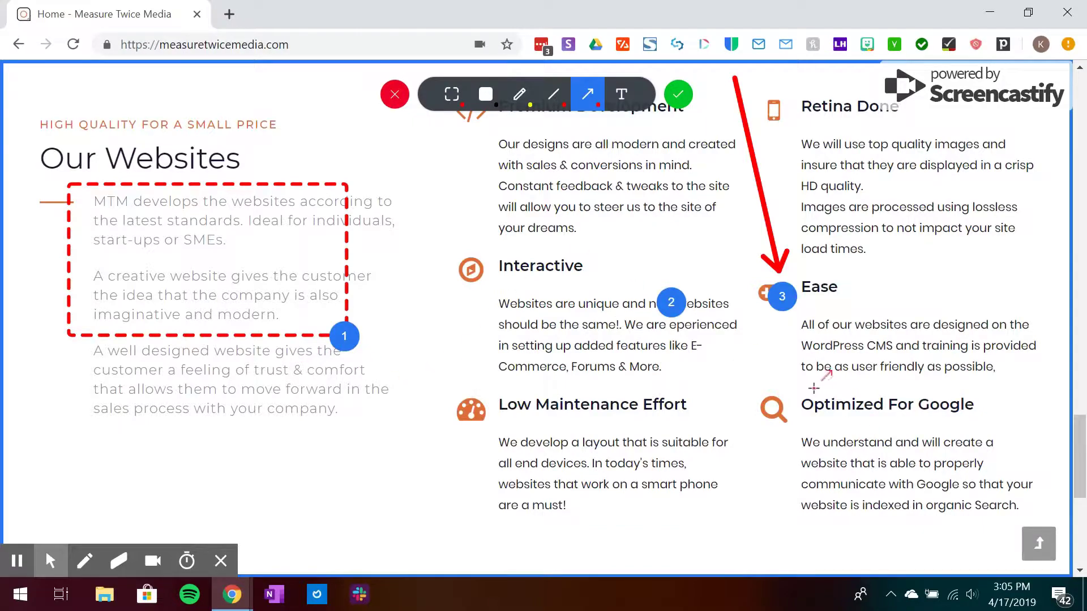
scroll(846, 341, up, 1)
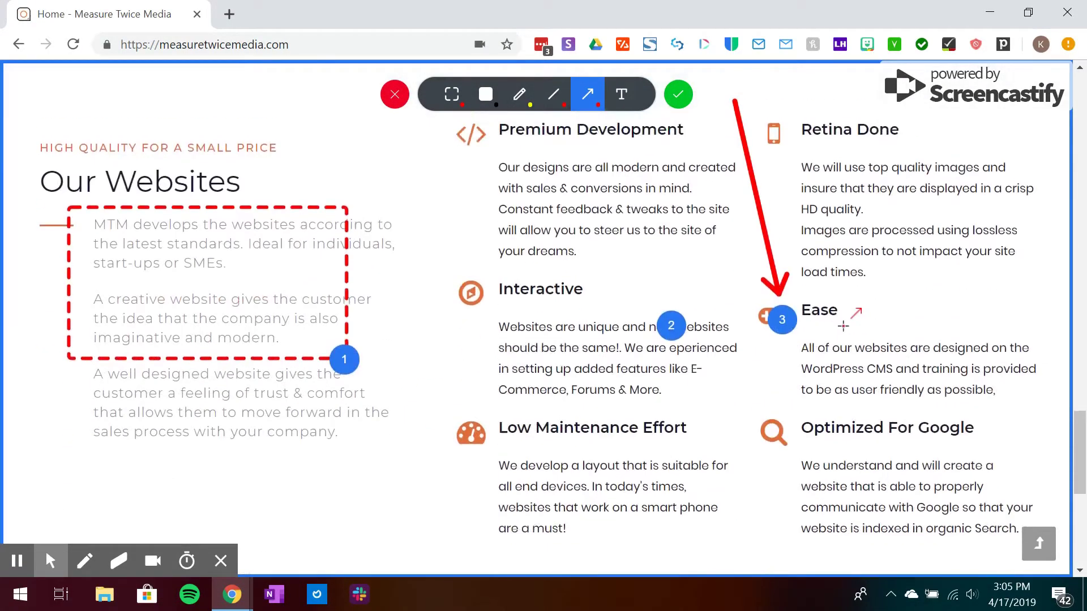
scroll(844, 326, down, 1)
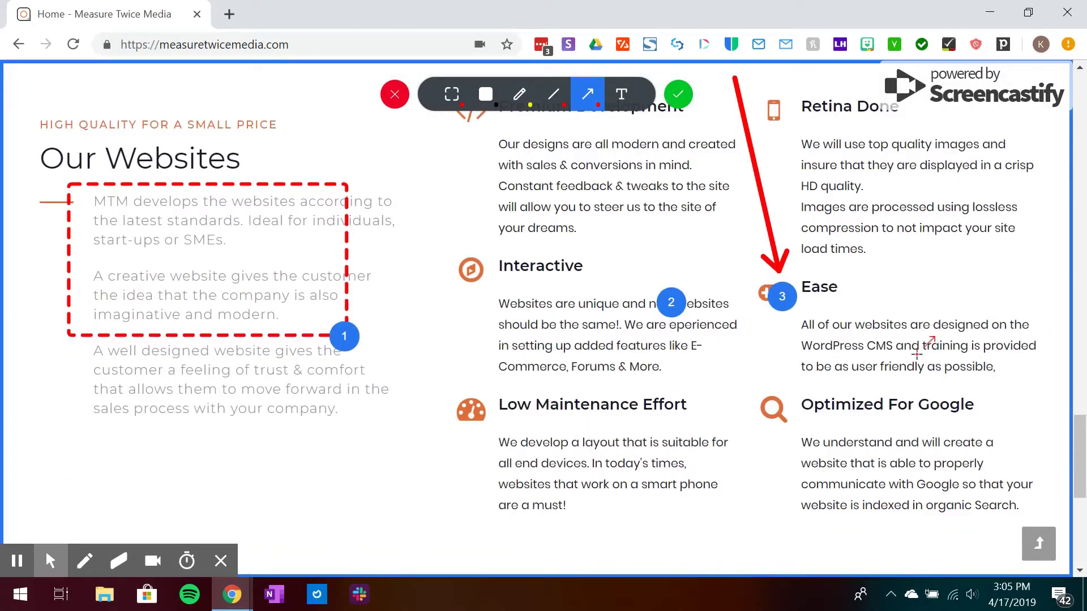
Send the annotated capture with five stars and the comment 'Thanks! Let me know if you have any feedback.'.
click(678, 94)
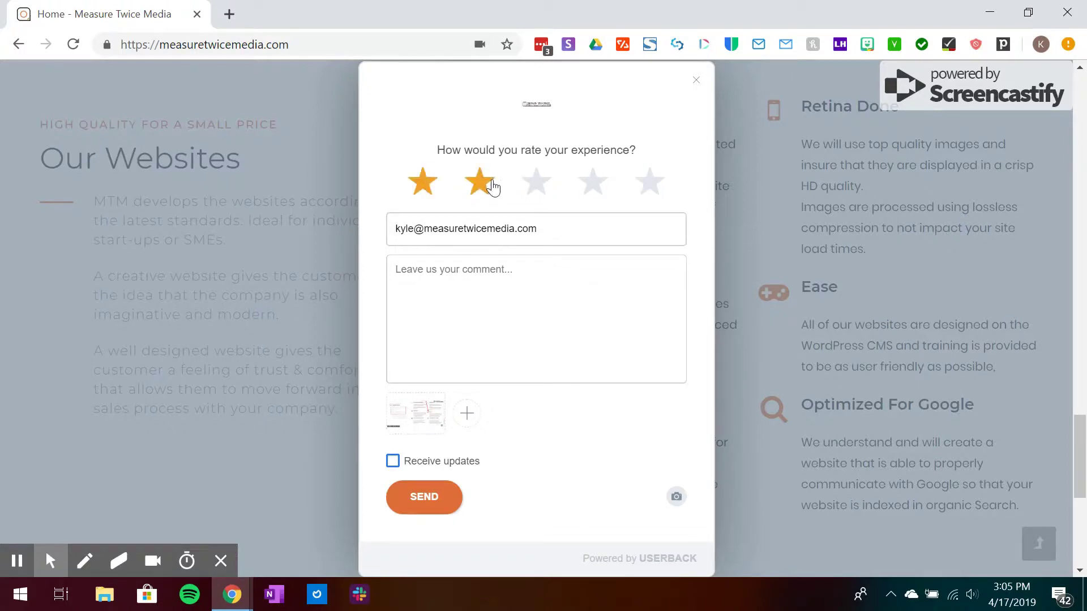
click(651, 182)
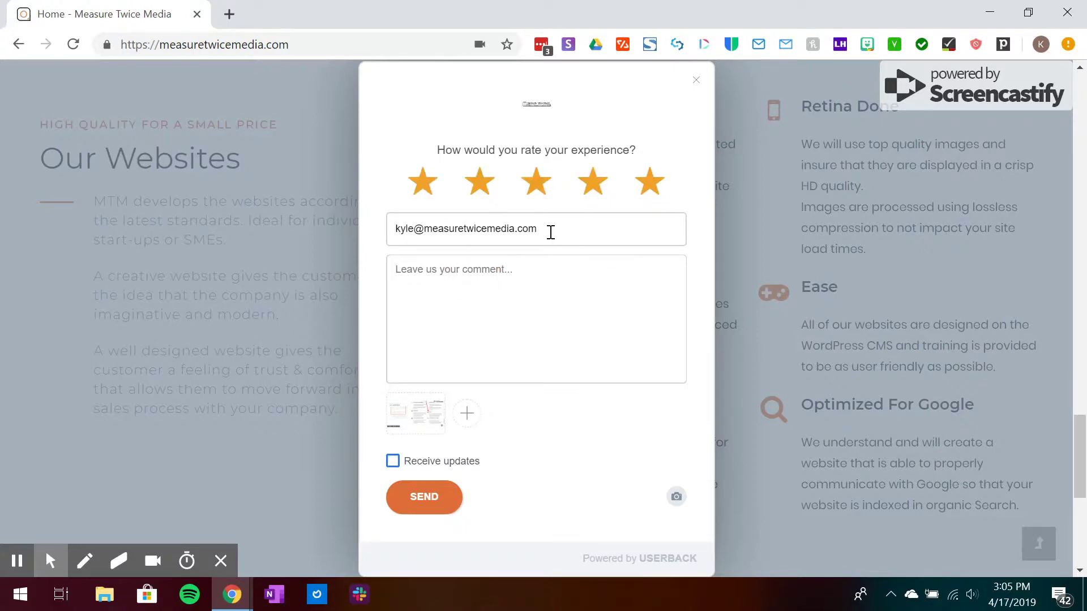
click(534, 281)
text(Thanks! Let)
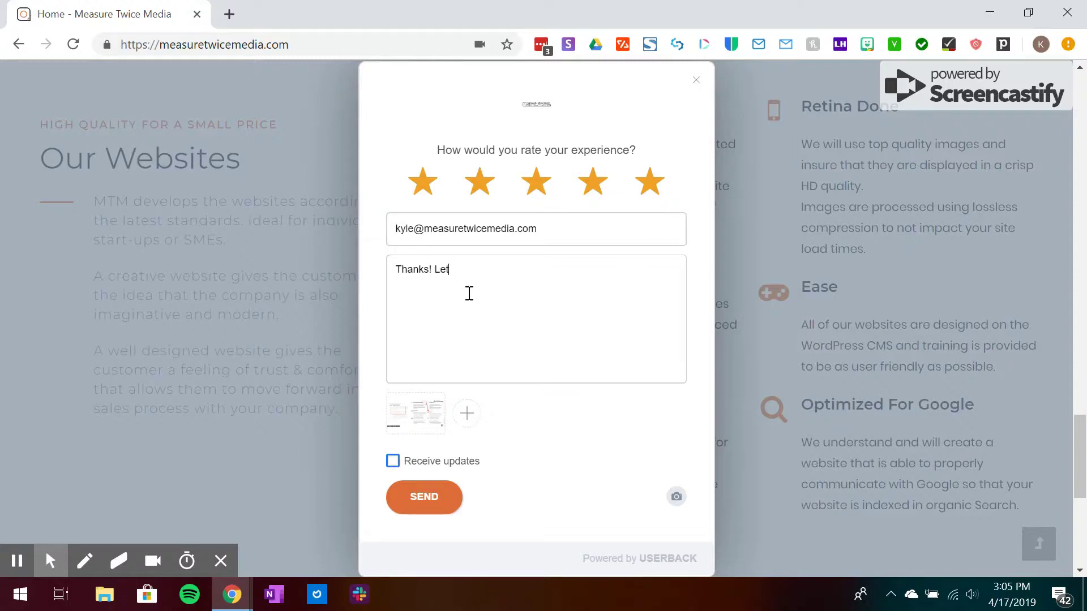
text( me know if you have any feedback.)
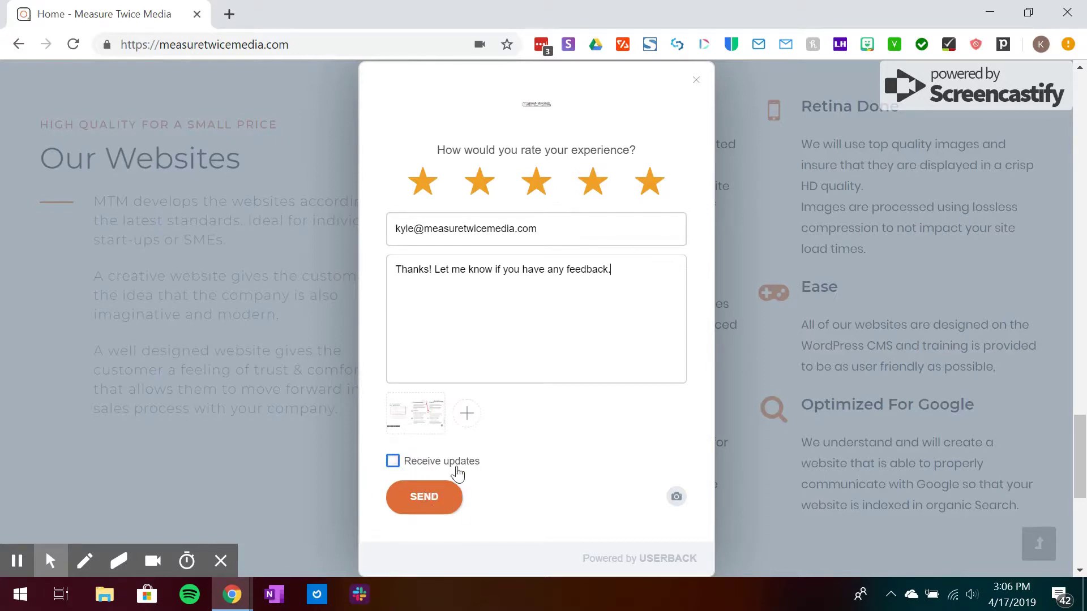
click(438, 493)
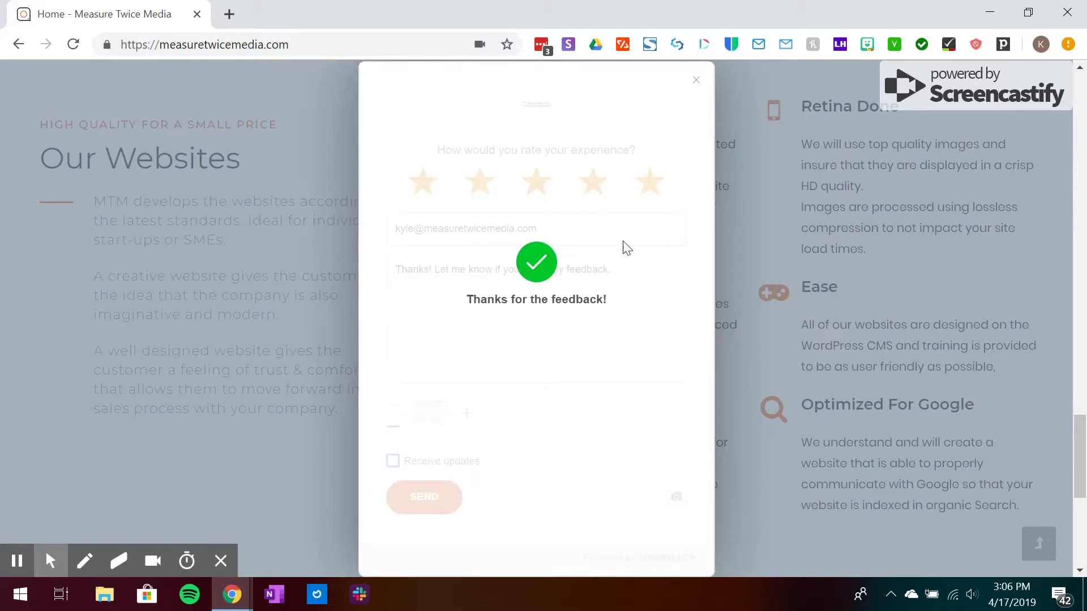
Dismiss the Userback confirmation and return to the unannotated Our Websites section.
click(698, 80)
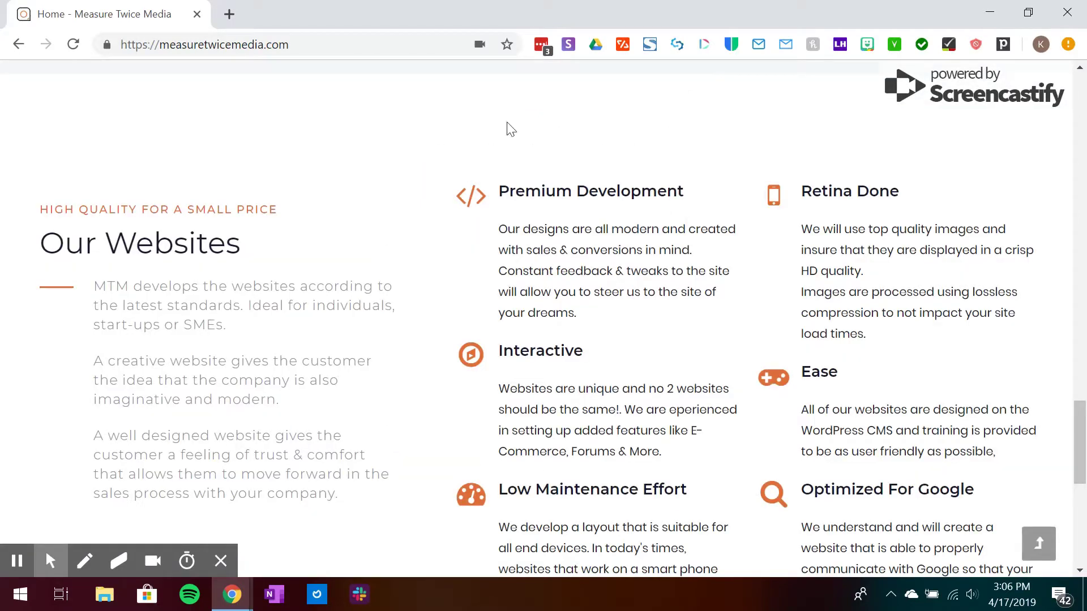
scroll(577, 305, down, 1)
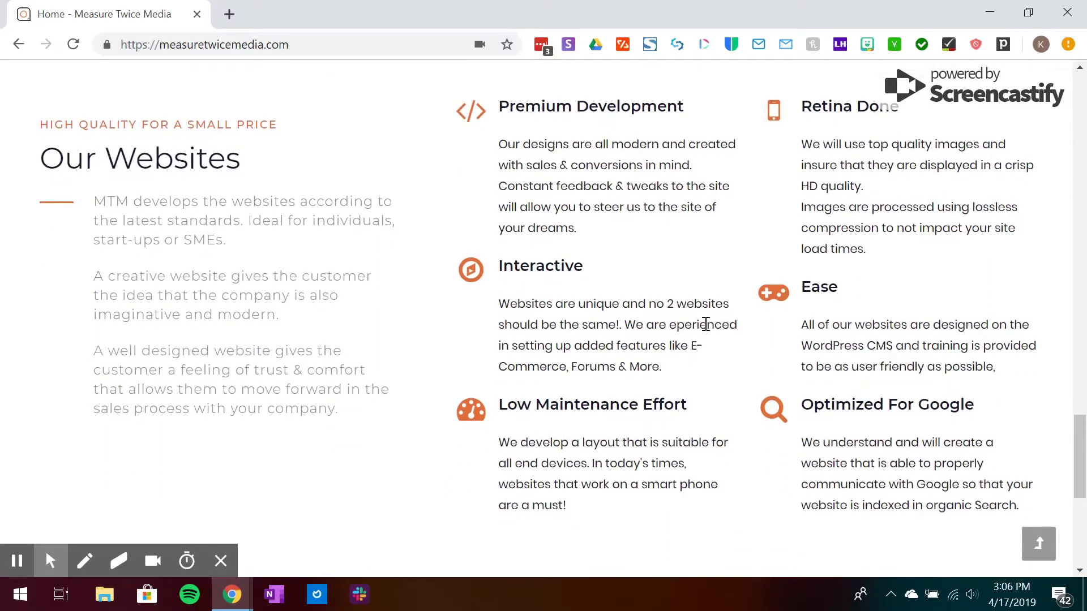